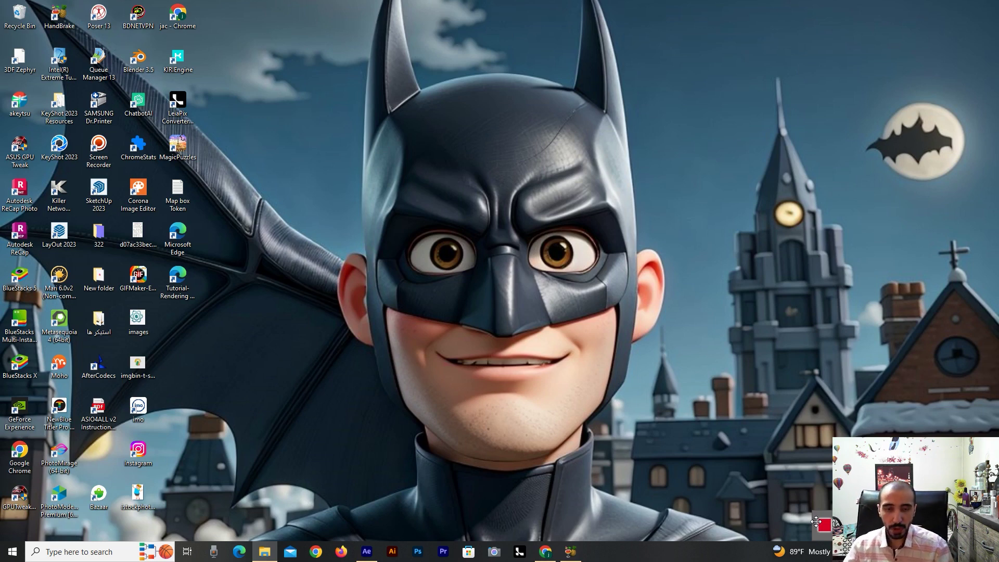
Step: Bring up the Midjourney newbies-103 channel in Chrome and scroll to the daredevil desertpunk grid
left_click(546, 552)
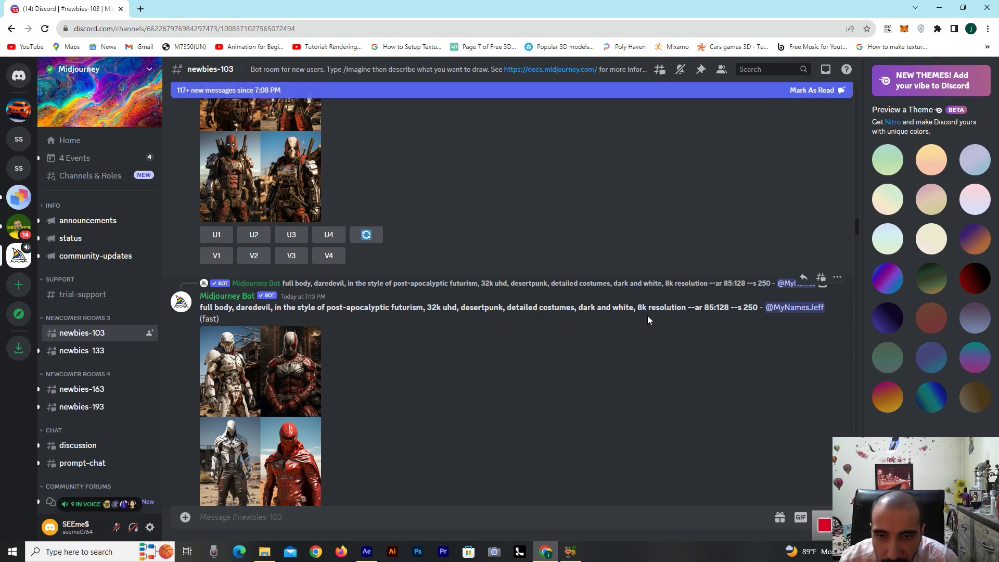
scroll(639, 330, "down", 2)
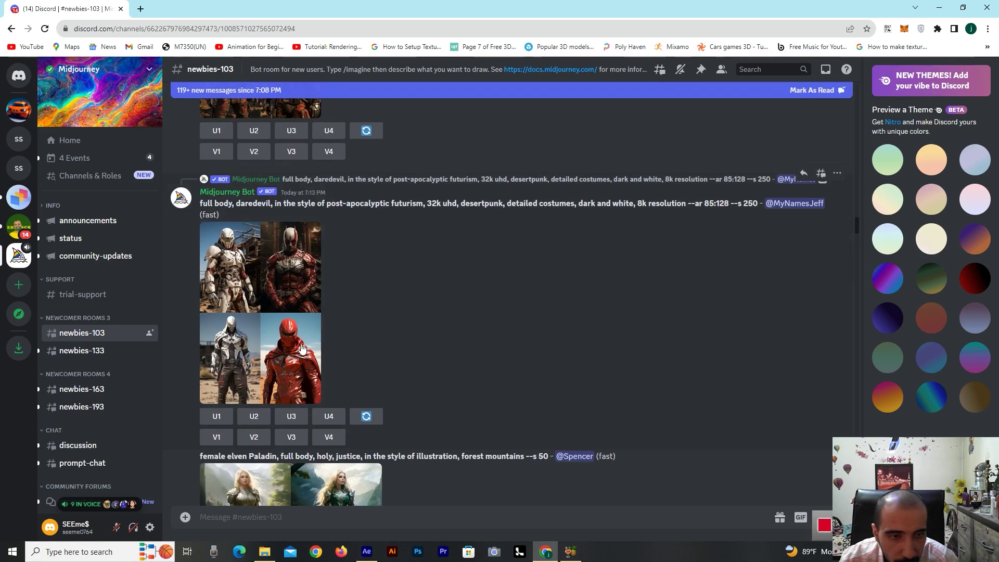
Step: View the daredevil grid enlarged, close it, and scroll down to the elven Paladin grid
left_click(306, 359)
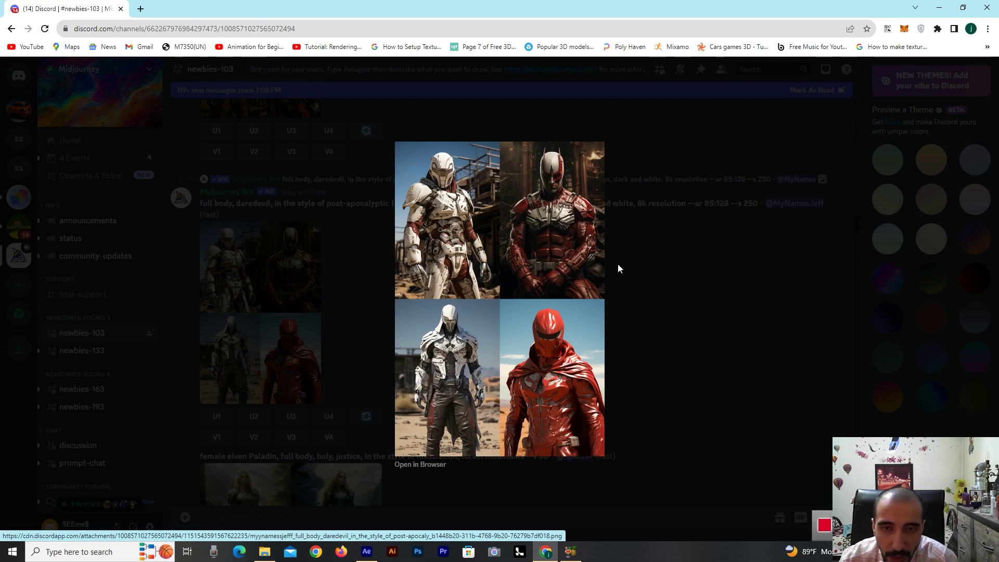
left_click(645, 313)
scroll(567, 302, "down", 4)
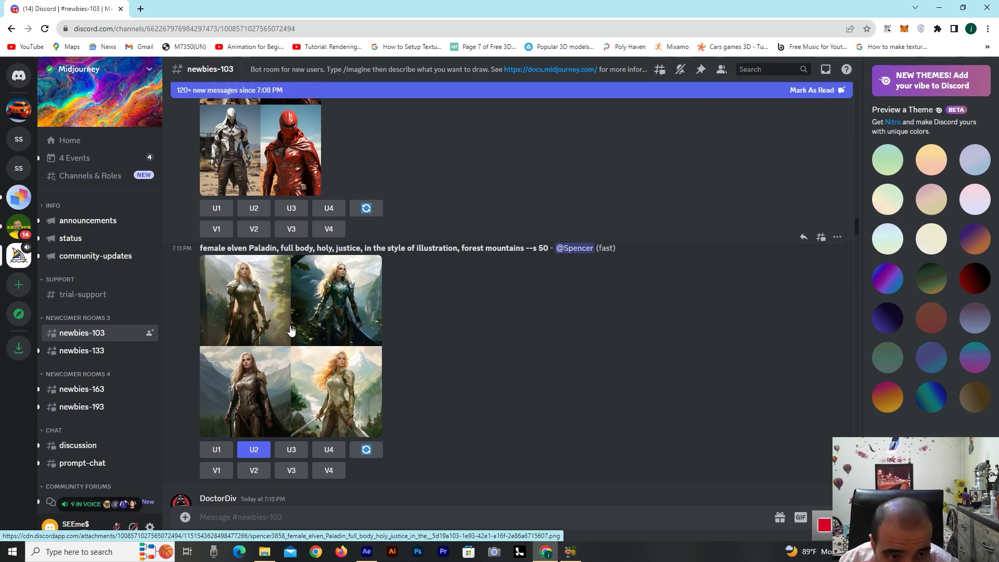
Step: Inspect the elven Paladin grid enlarged, close it, and scroll down to the Curaçao wedding-aisle grid
left_click(299, 329)
left_click(299, 325)
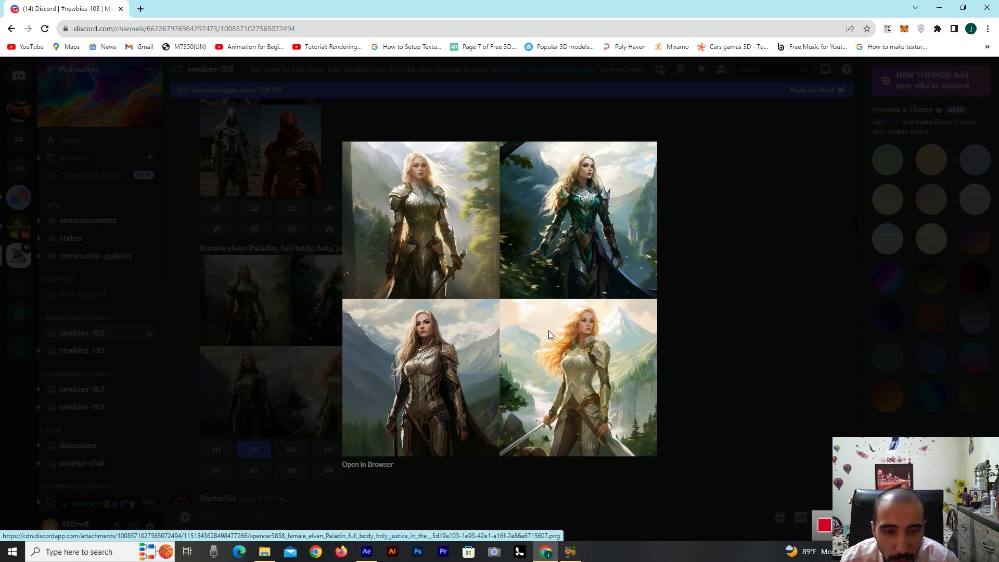
left_click(675, 336)
scroll(668, 330, "down", 3)
scroll(512, 281, "down", 2)
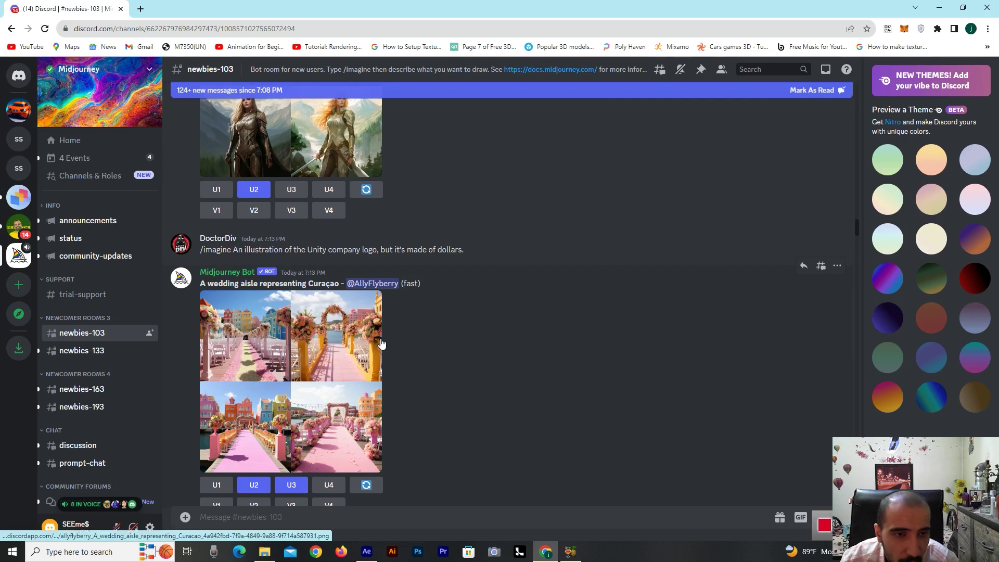
Step: Inspect the wedding-aisle grid enlarged, then scroll down and enlarge the Mario galaxy party grid
left_click(343, 354)
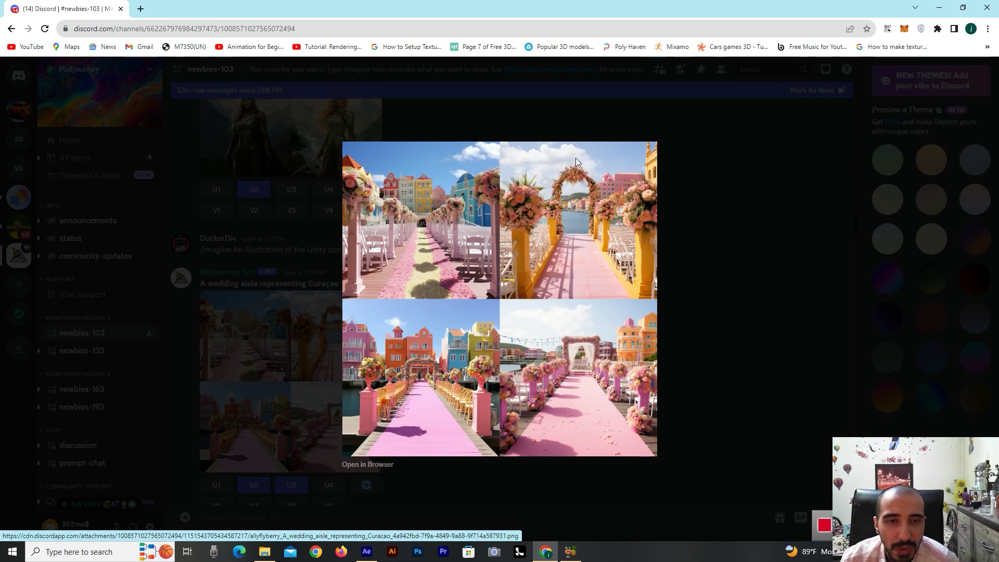
left_click(692, 320)
scroll(597, 303, "down", 4)
scroll(586, 303, "down", 2)
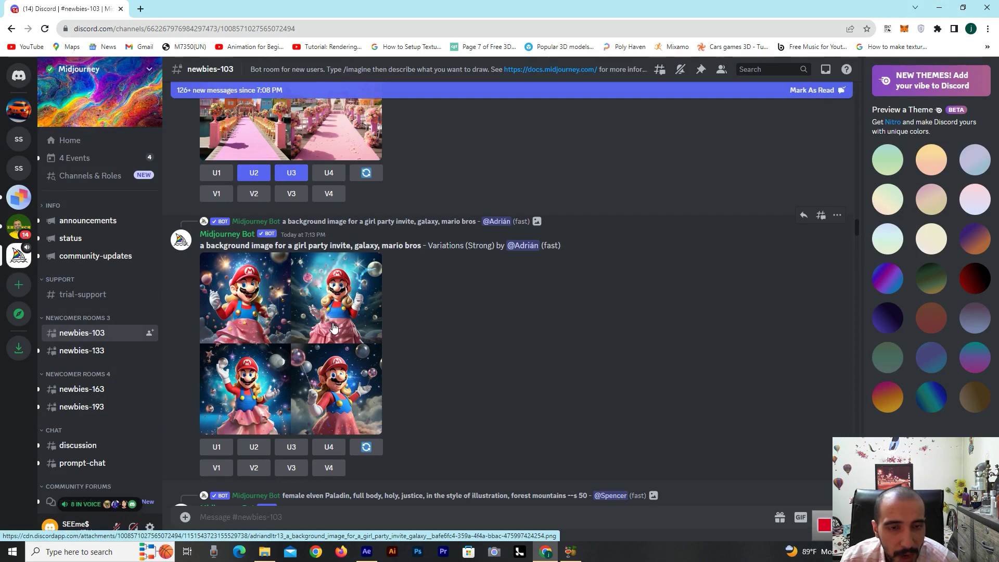
left_click(333, 327)
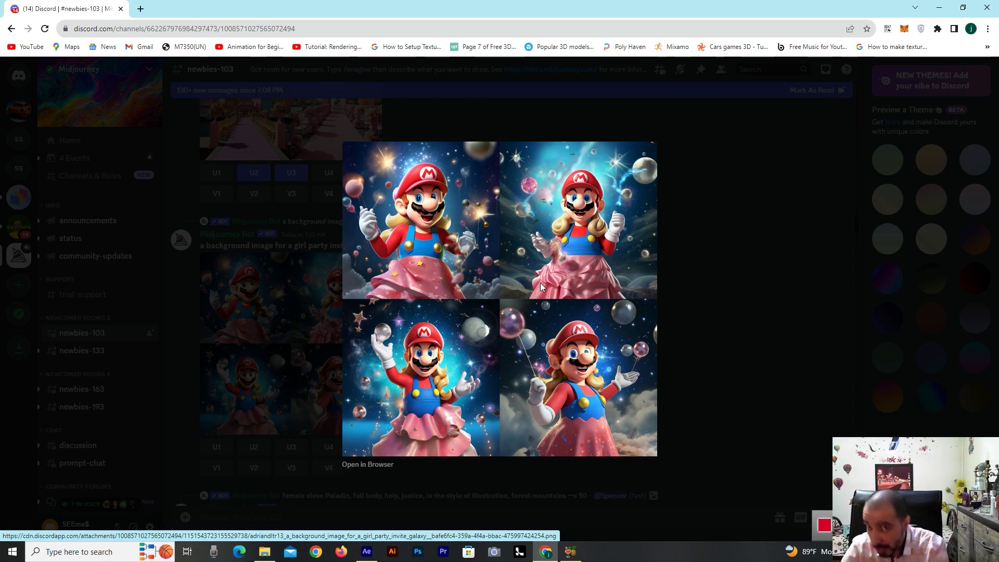
Step: Close the enlarged Mario grid and scroll down to the upscaled elven Paladin Image #2
left_click(706, 246)
scroll(540, 288, "down", 3)
scroll(419, 308, "down", 3)
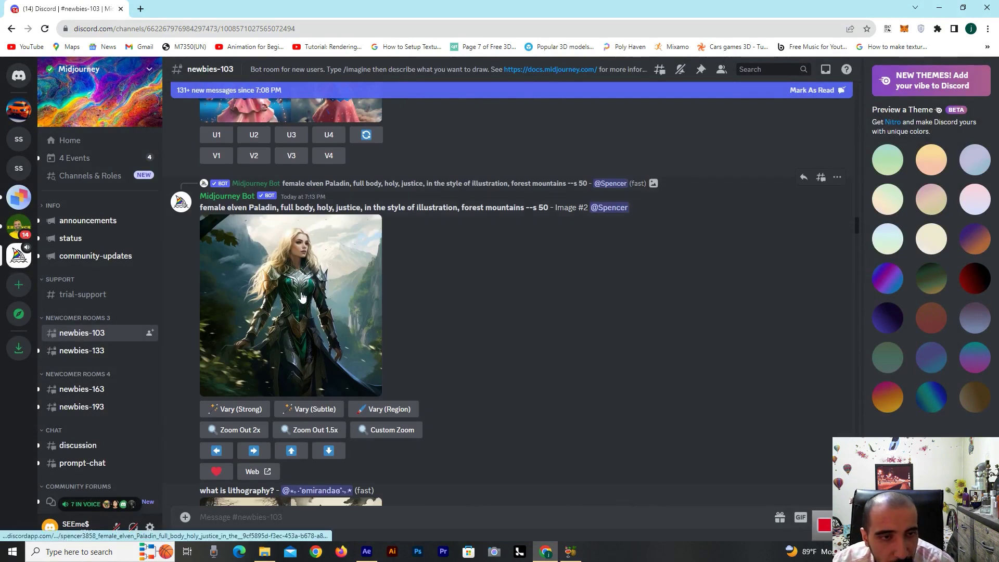
Step: Inspect the upscaled Paladin Image #2 enlarged, then scroll down and enlarge the 'what is lithography?' grid
scroll(303, 299, "up", 4)
scroll(260, 310, "down", 3)
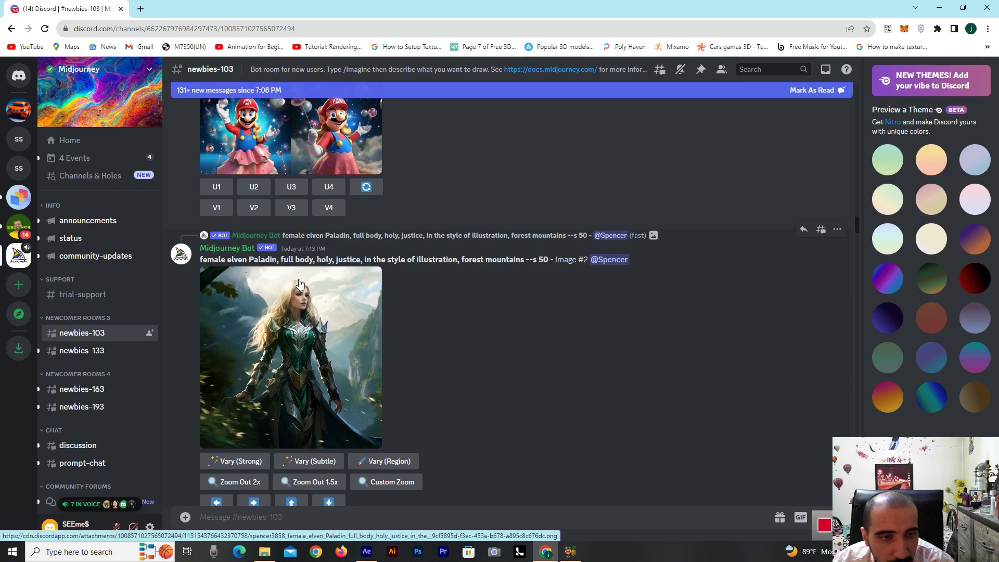
scroll(316, 299, "down", 2)
left_click(346, 274)
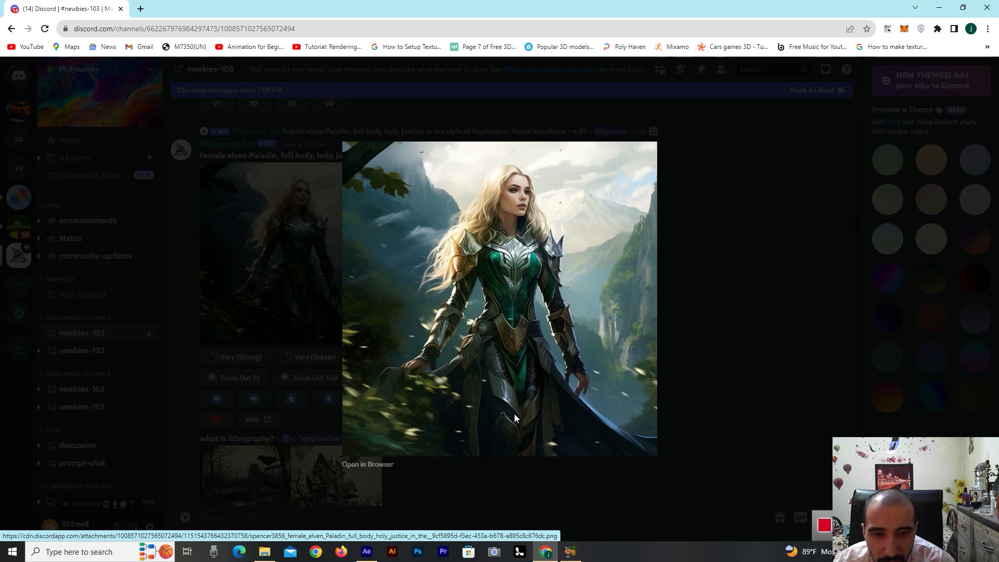
left_click(690, 347)
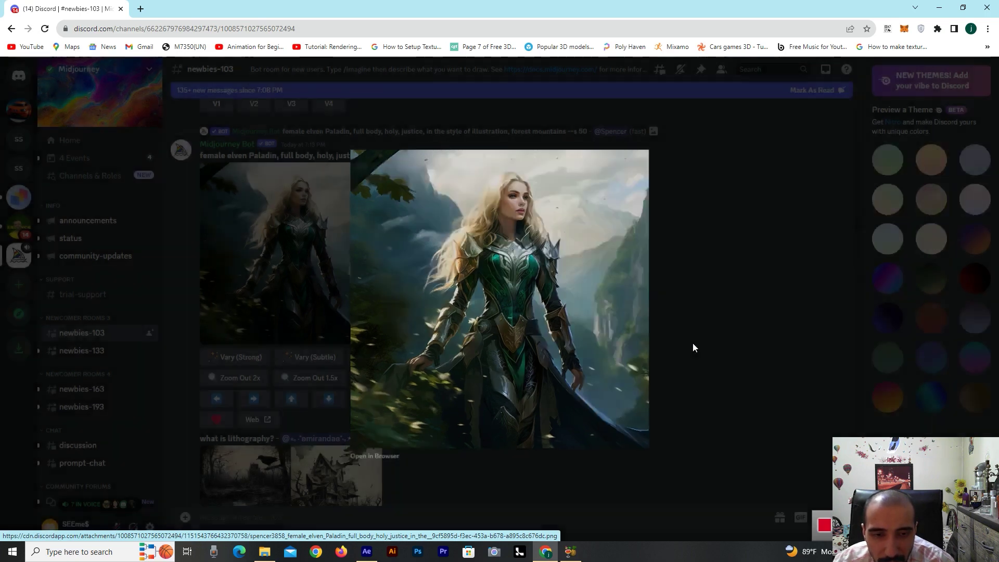
scroll(389, 377, "down", 3)
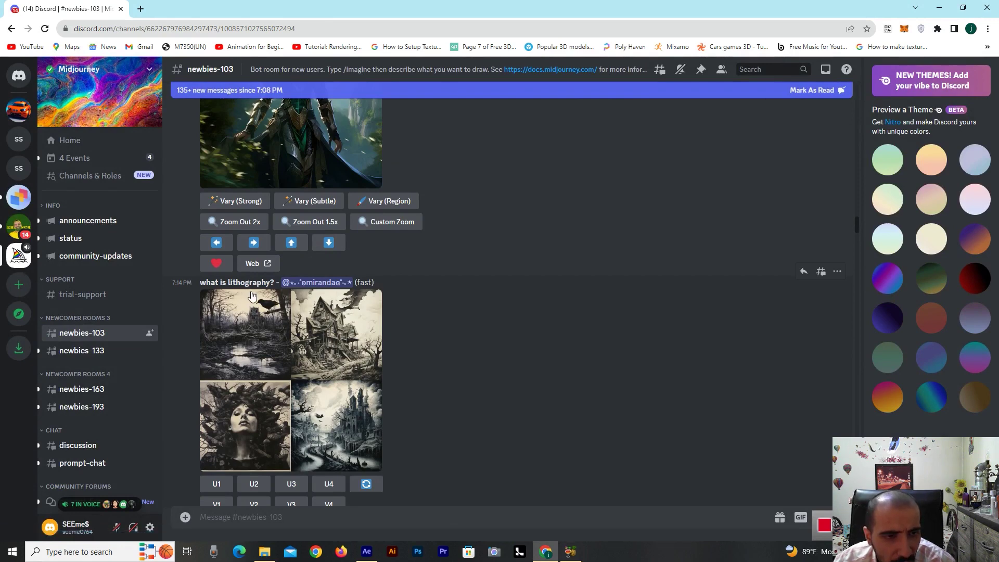
left_click(295, 339)
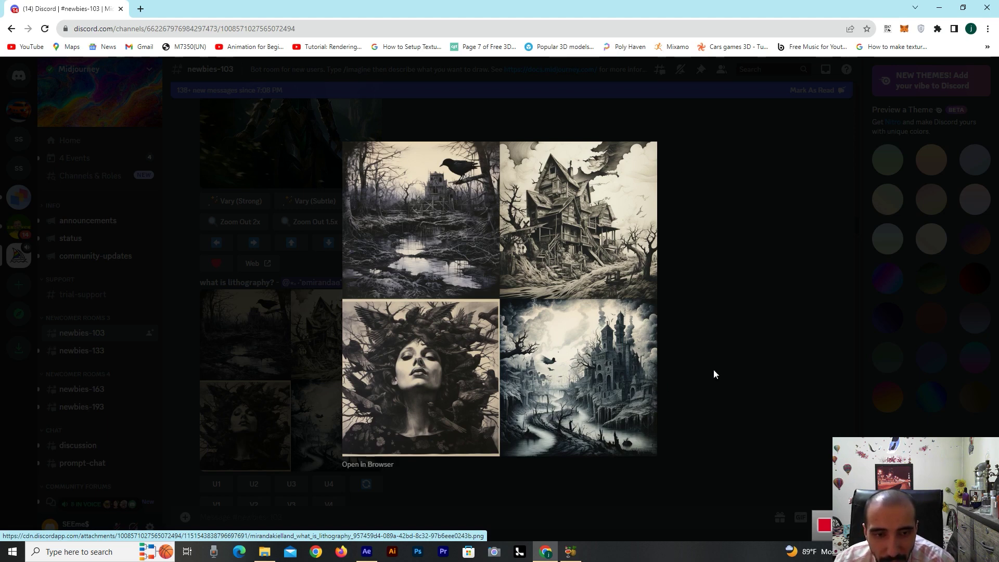
Step: Close the enlarged lithography grid and scroll toward the venom desertpunk post below it
left_click(729, 364)
scroll(677, 349, "down", 3)
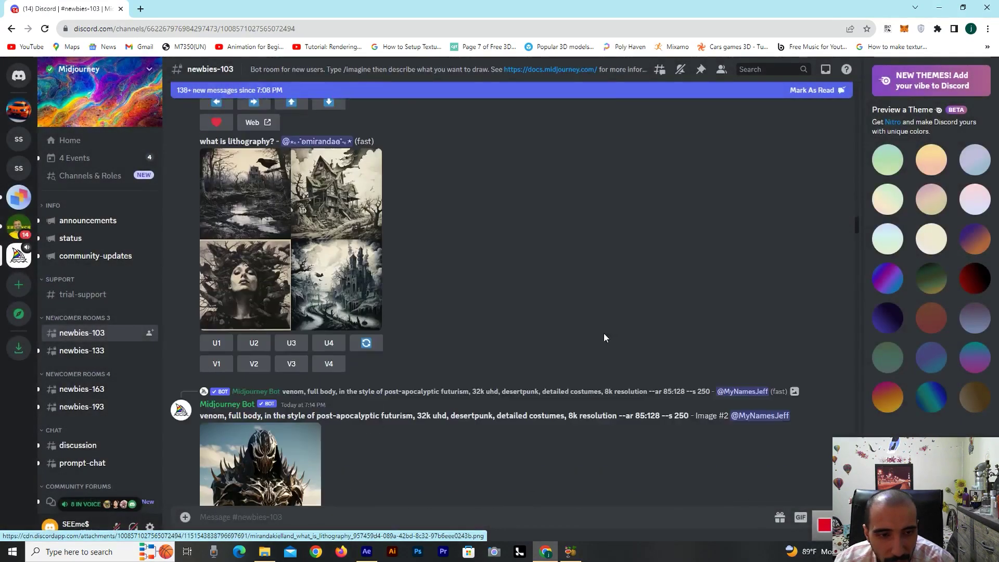
Step: Scroll to the venom full-body Image #2 post and enlarge it
scroll(593, 336, "down", 3)
mouse_move(579, 255)
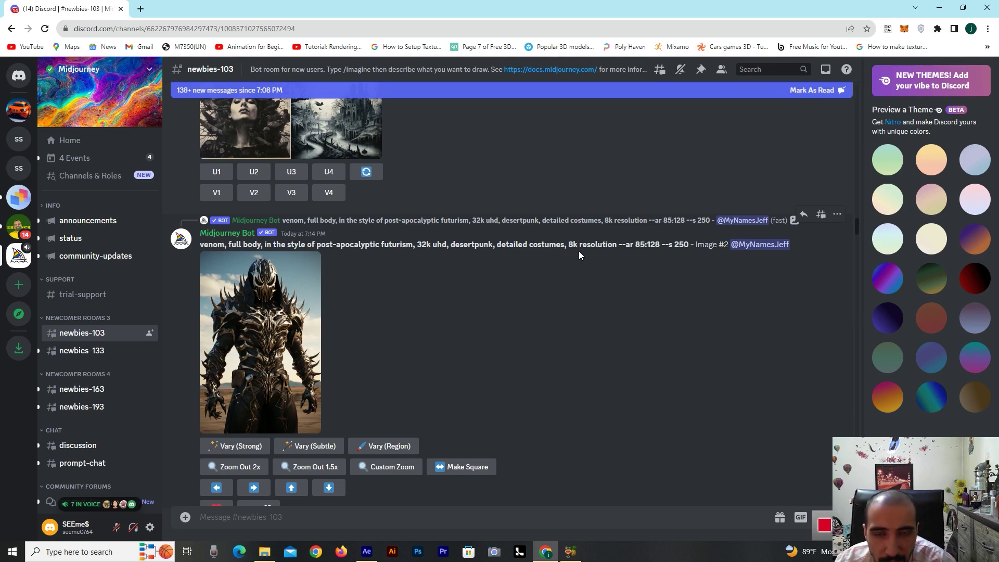
left_click(265, 354)
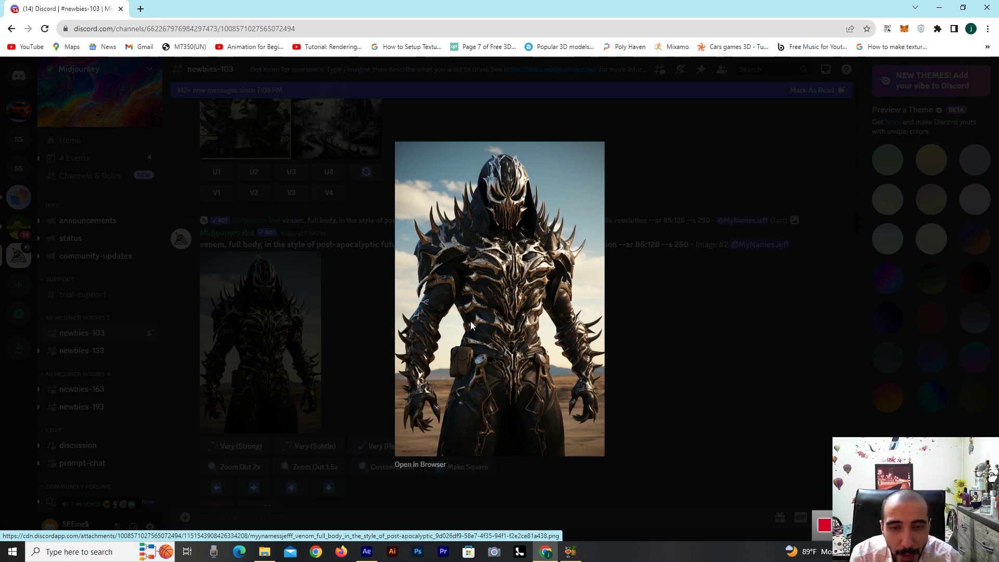
Step: Close the enlarged venom image and scroll down to the joker full-body Image #1 post
left_click(795, 311)
scroll(588, 266, "down", 5)
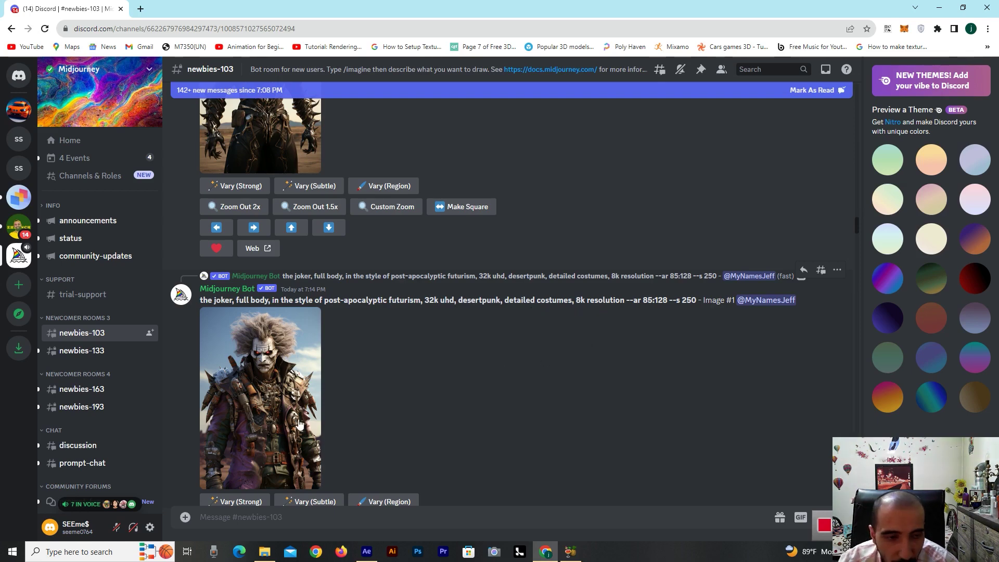
Step: Inspect joker Image #1 enlarged, close it, and scroll down to the upscaled joker Image #4
left_click(307, 400)
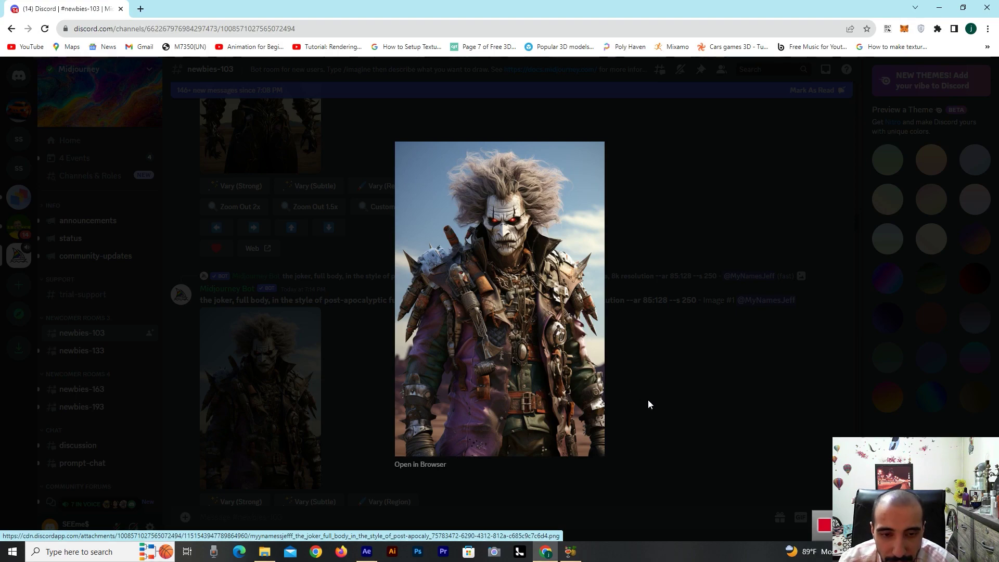
left_click(648, 398)
scroll(448, 369, "down", 3)
scroll(448, 370, "down", 3)
scroll(448, 369, "down", 5)
scroll(448, 369, "down", 5)
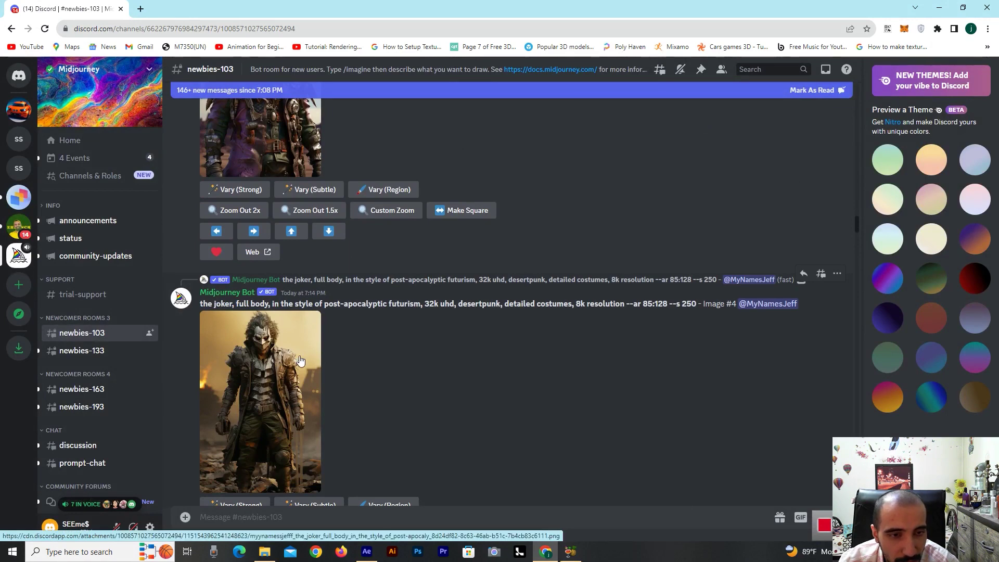
Step: View the joker Image #4 enlarged, close it, and scroll to the Captain America Image #3 post
left_click(300, 360)
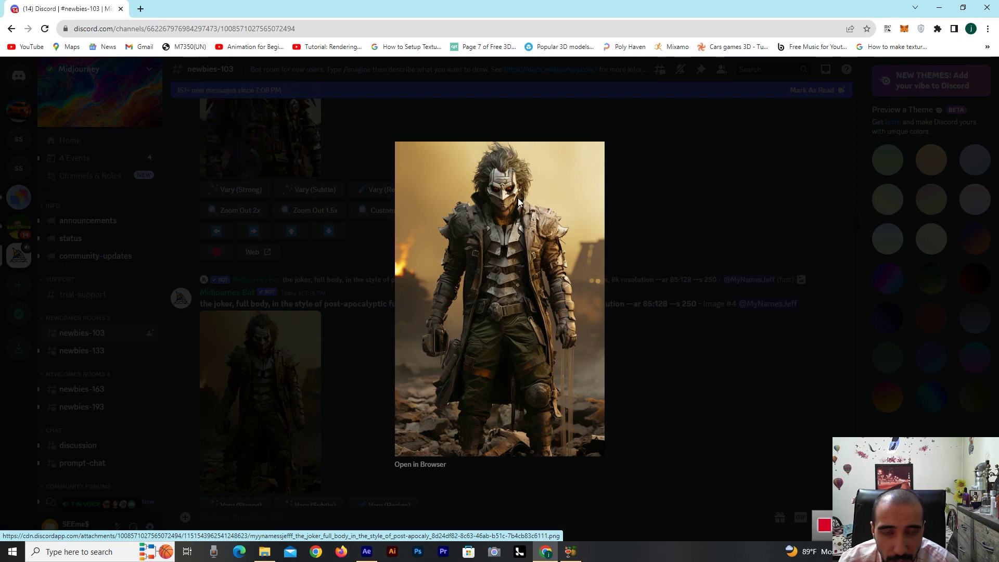
left_click(643, 359)
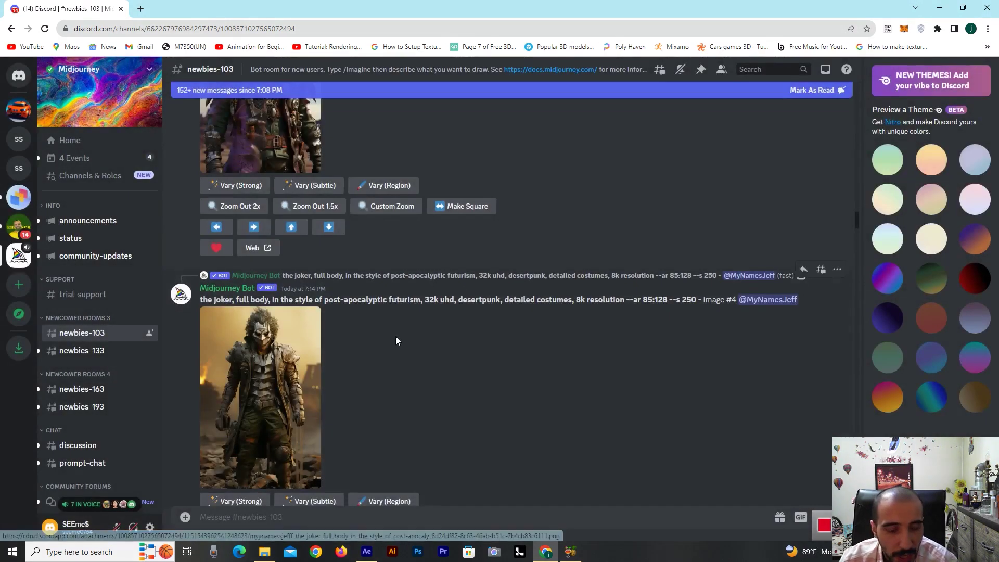
mouse_move(396, 342)
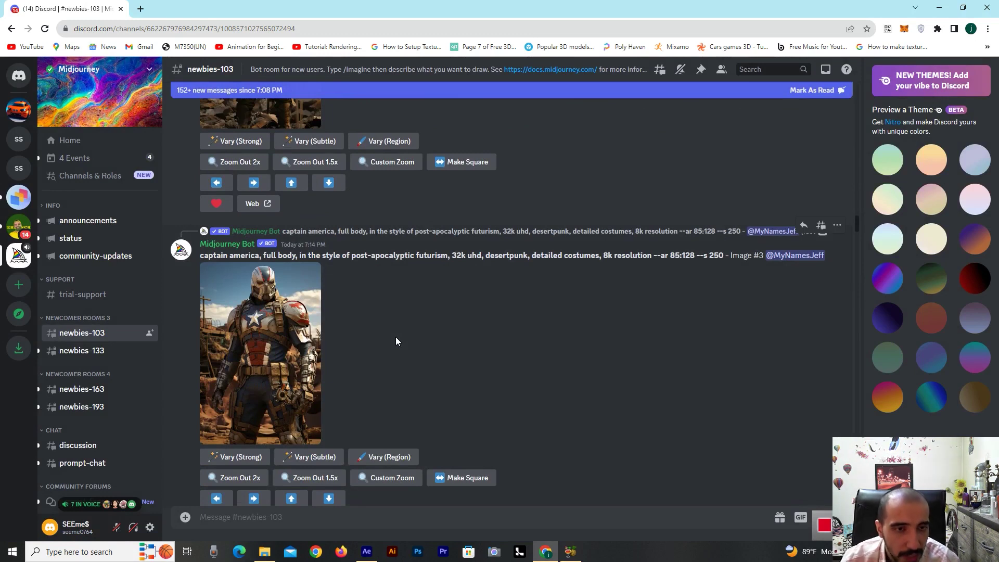
scroll(396, 338, "down", 1)
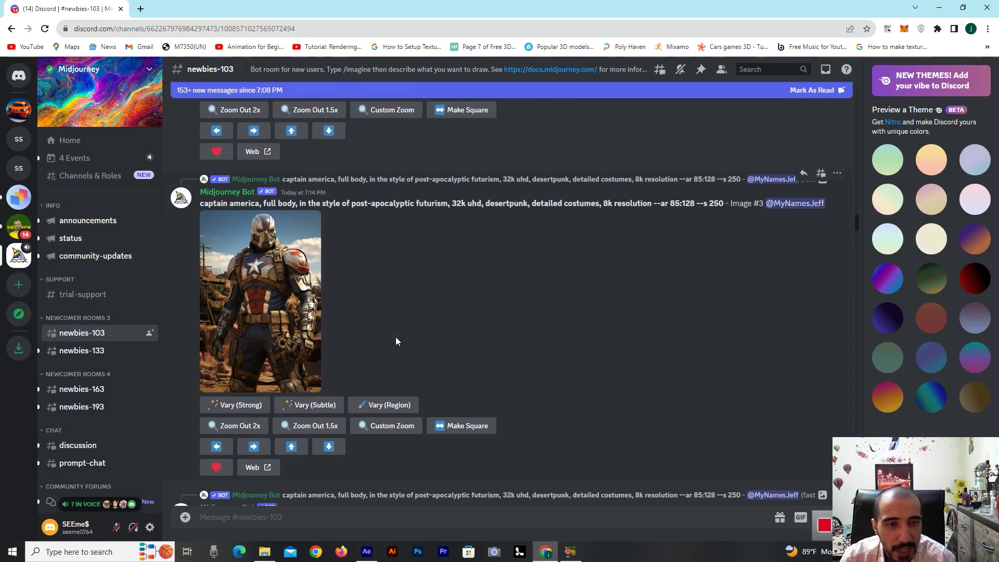
Step: Enlarge Captain America Image #3 to inspect it, then close the viewer
left_click(241, 290)
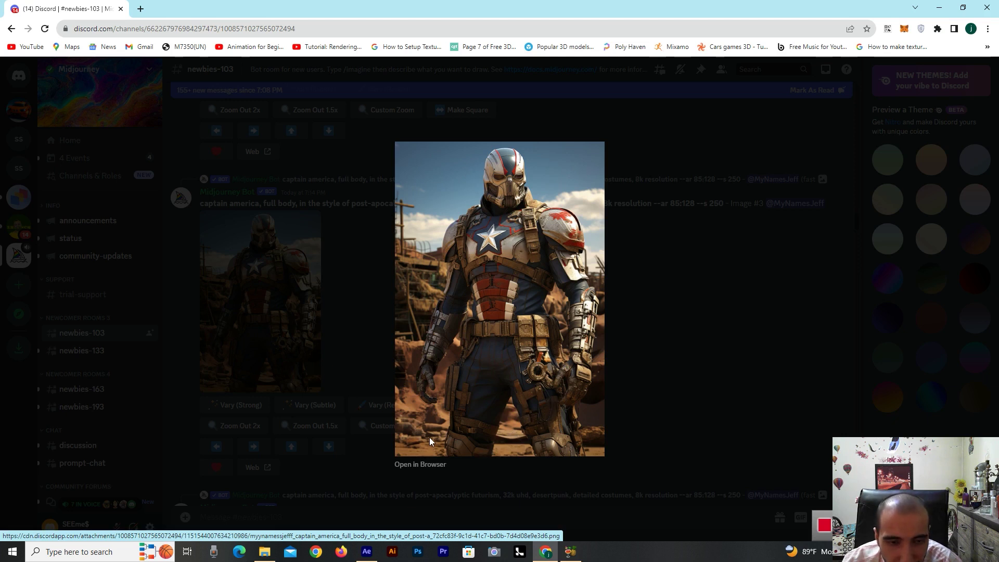
left_click(643, 398)
scroll(523, 351, "down", 4)
scroll(416, 353, "up", 4)
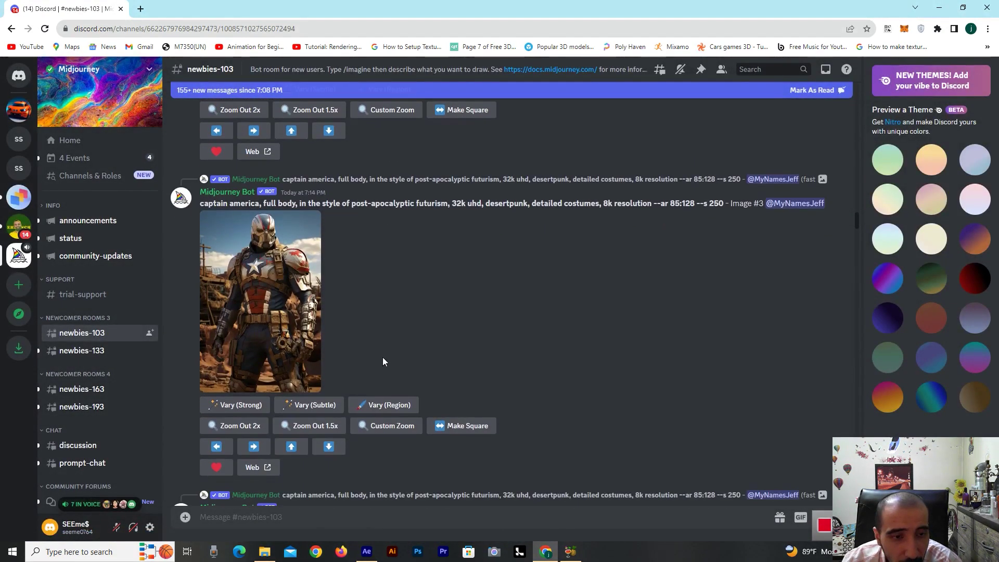
Step: Reopen Captain America Image #3 enlarged, close it, and scroll down to Image #4
left_click(308, 321)
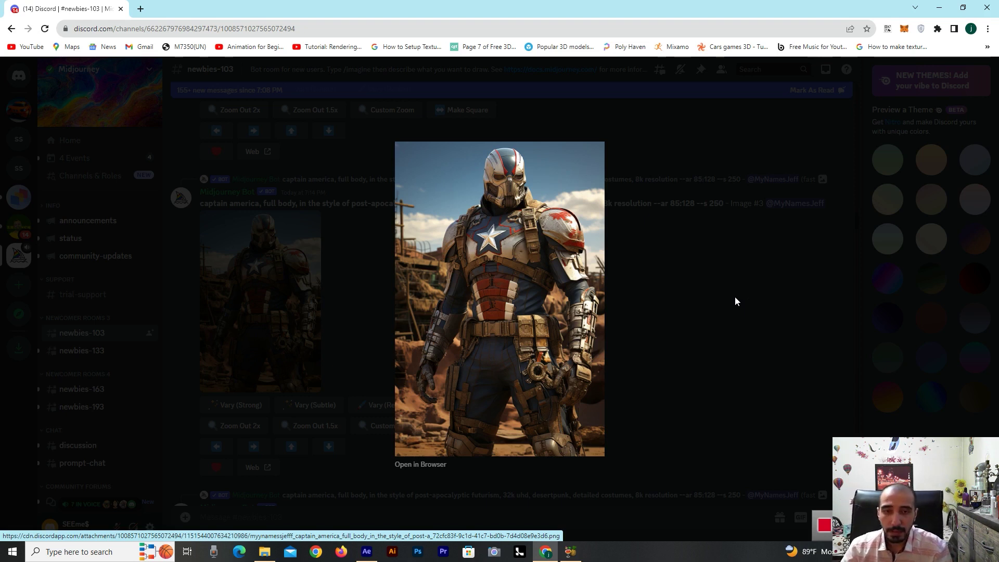
left_click(734, 296)
scroll(529, 304, "down", 5)
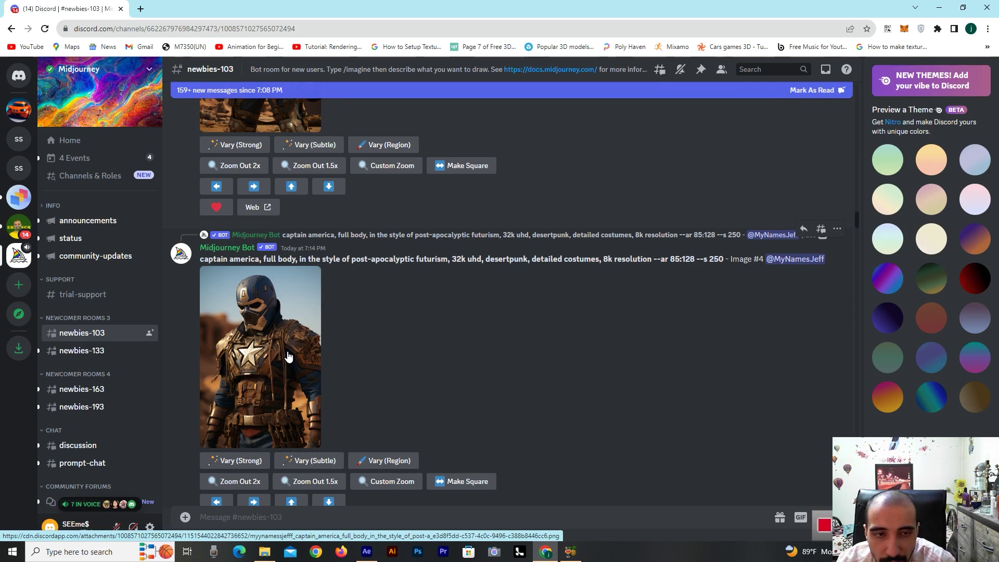
Step: View Captain America Image #4 enlarged and close it, then enlarge the galaxy party-invite grid
left_click(289, 356)
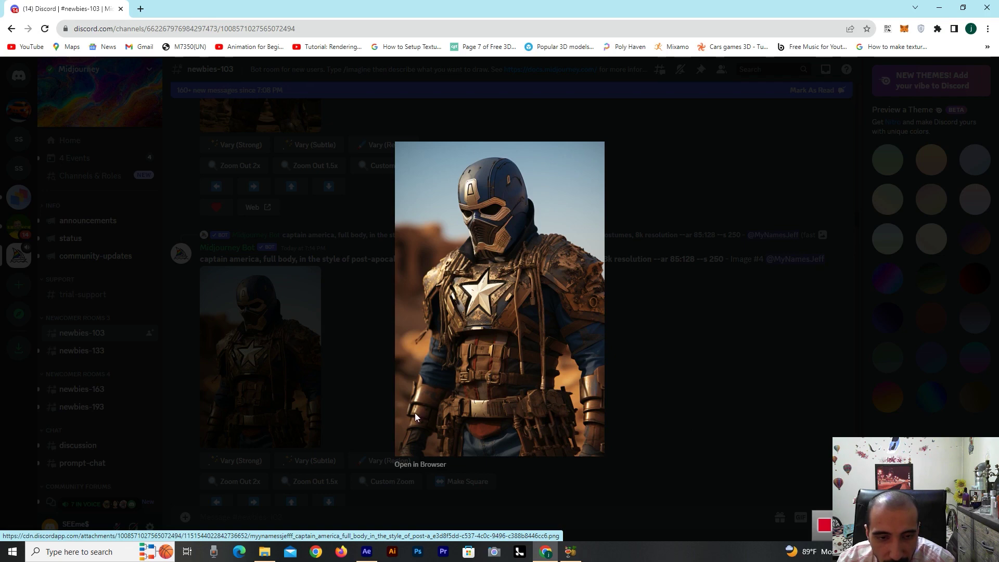
left_click(723, 374)
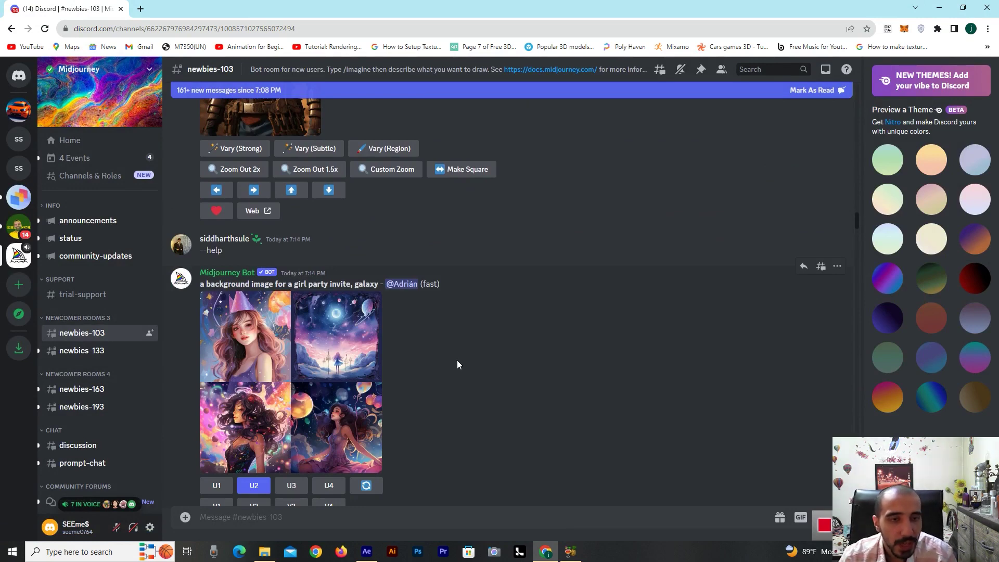
left_click(359, 372)
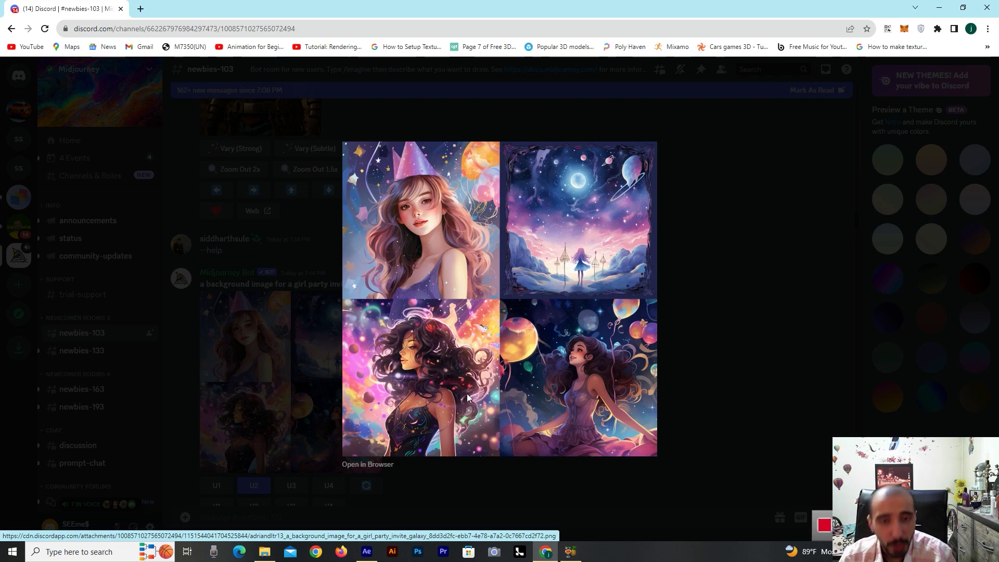
Step: Close the enlarged galaxy party-invite grid, bringing the venom four-image grid post into view
left_click(729, 361)
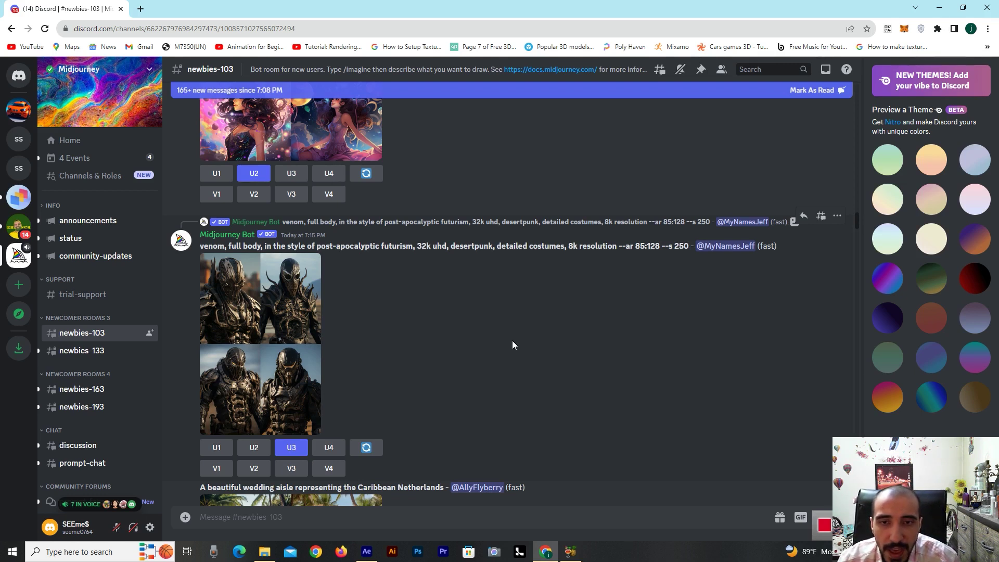
left_click(281, 358)
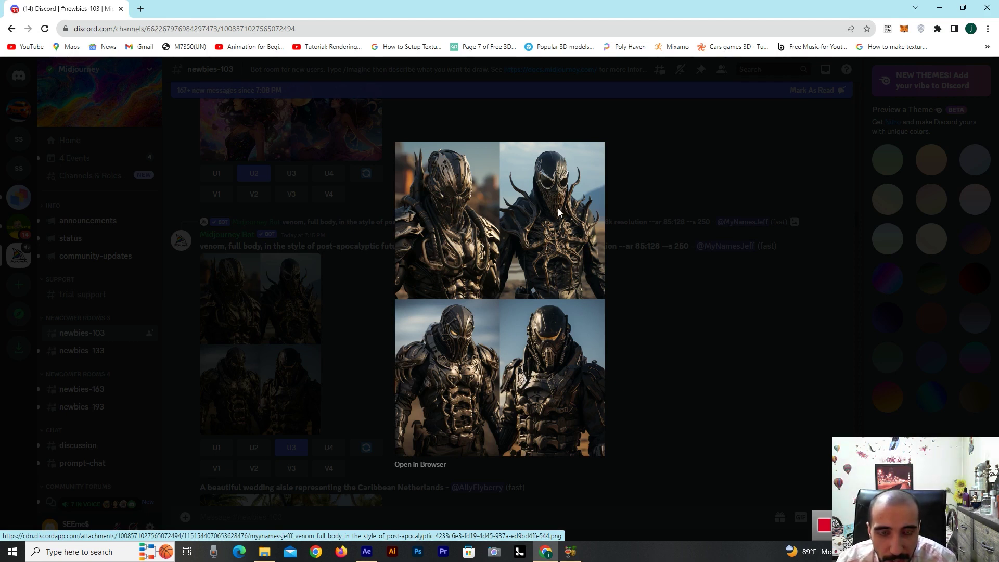
left_click(650, 366)
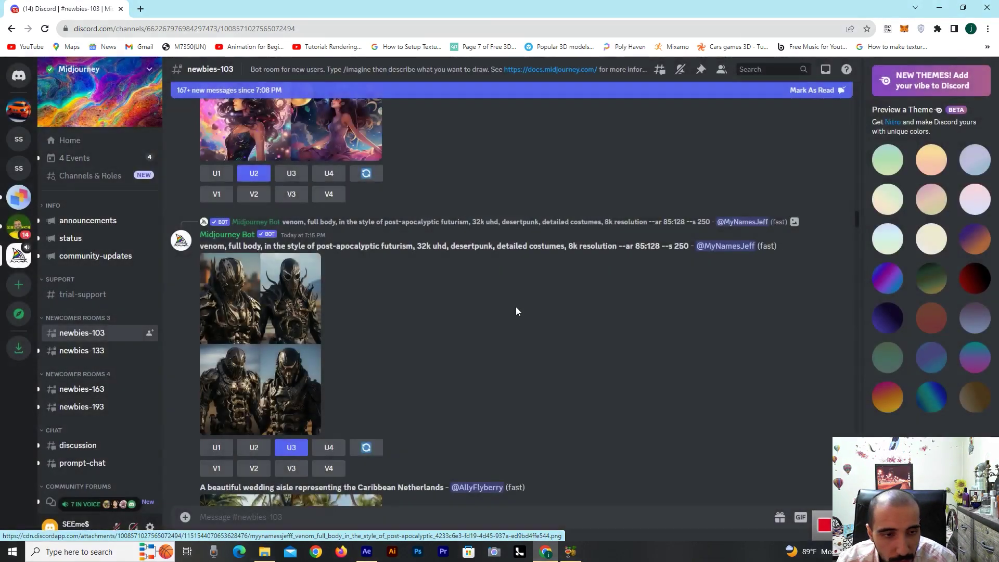
Step: Scroll to the Caribbean wedding-aisle grid, view it enlarged, close it, and scroll on
scroll(518, 306, "down", 4)
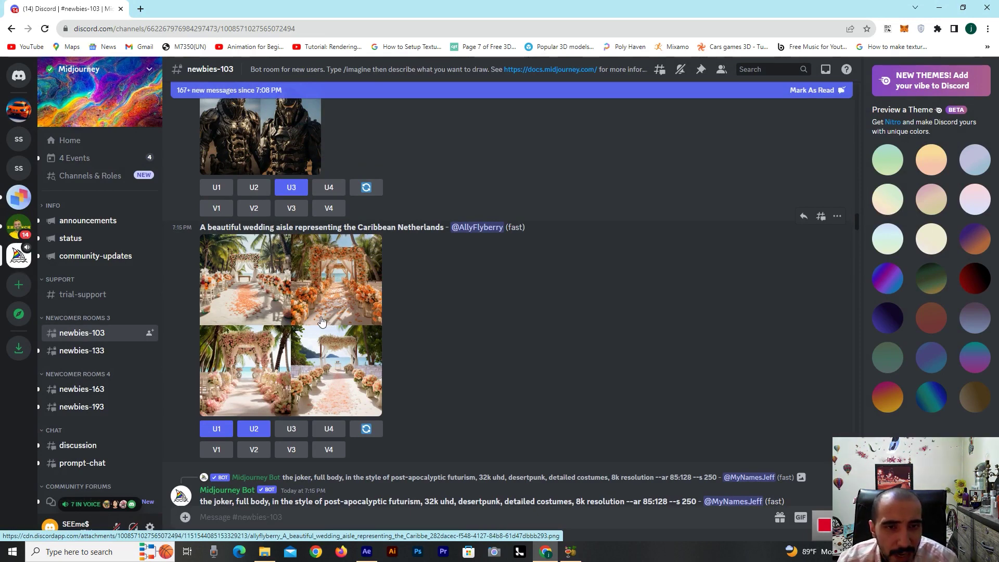
left_click(321, 322)
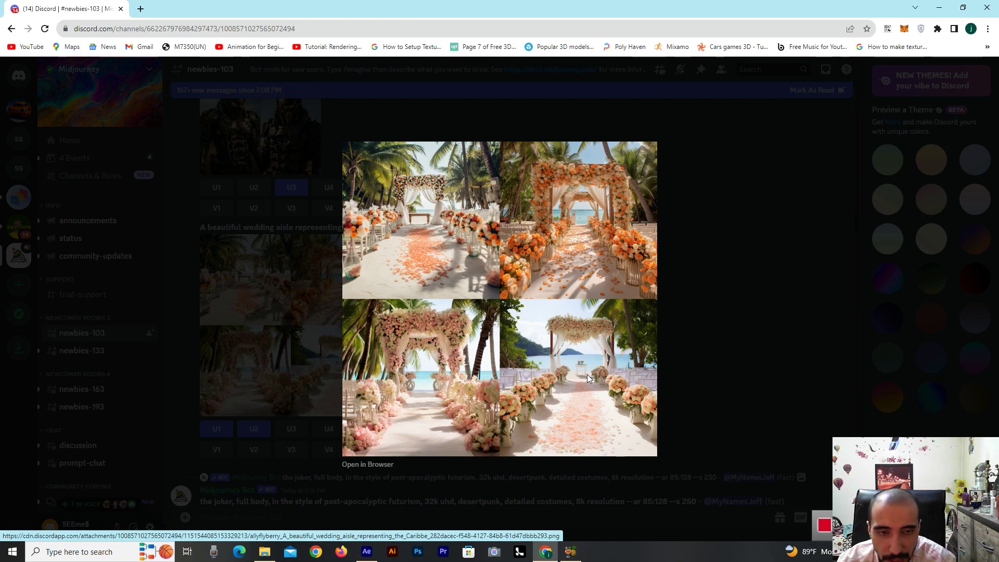
left_click(710, 396)
scroll(601, 351, "down", 2)
Step: View the joker full-body desertpunk grid enlarged, close it, and scroll to the painted-bus post
scroll(539, 323, "down", 3)
scroll(538, 324, "down", 1)
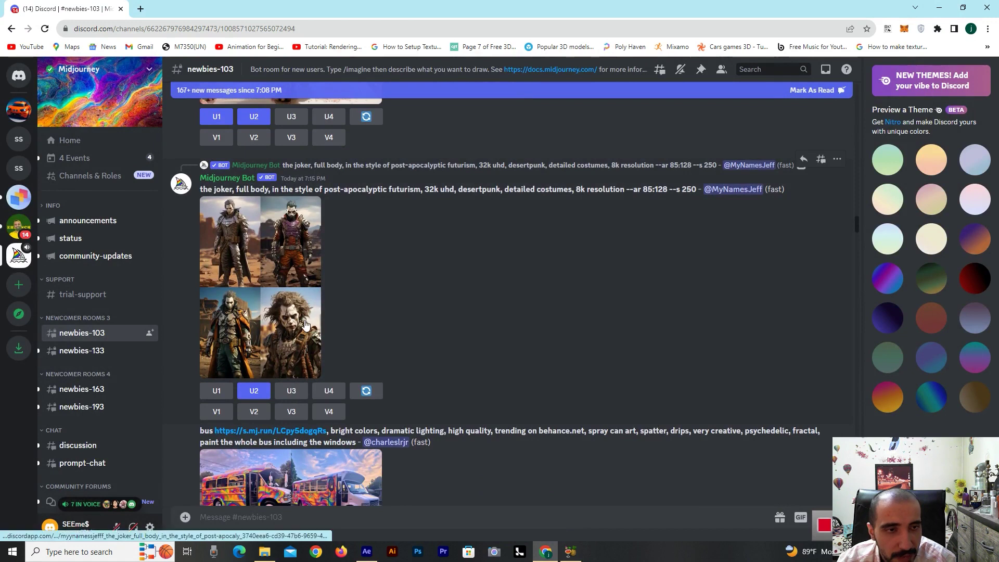
mouse_move(291, 333)
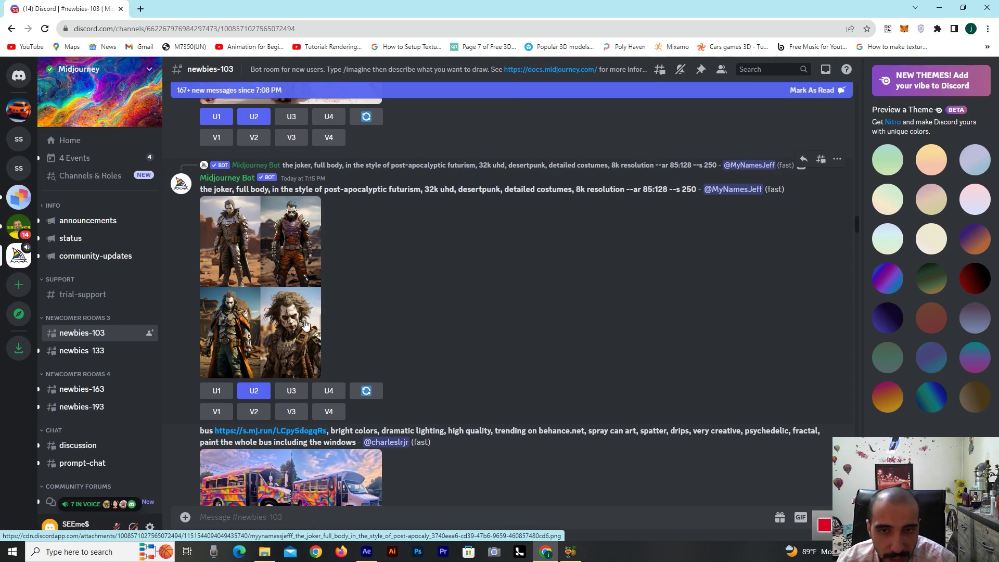
left_click(306, 326)
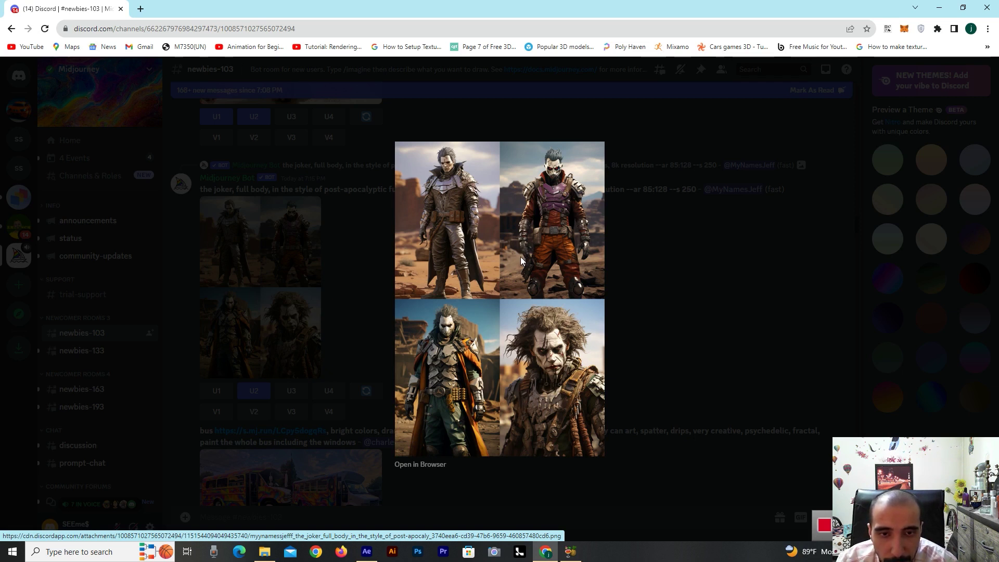
left_click(668, 332)
scroll(552, 320, "down", 4)
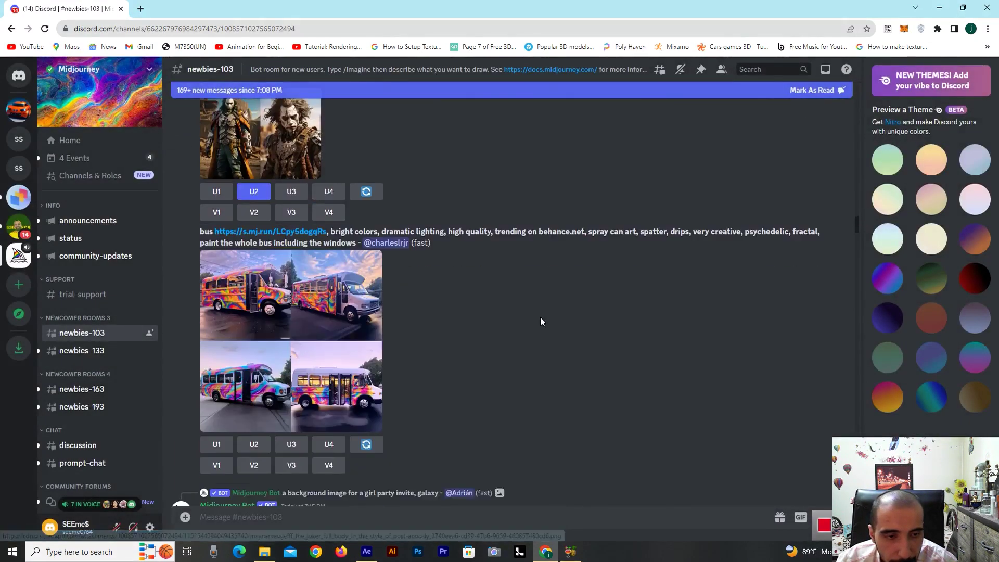
Step: Enlarge the psychedelic painted-bus image grid to inspect it, then close it
left_click(244, 278)
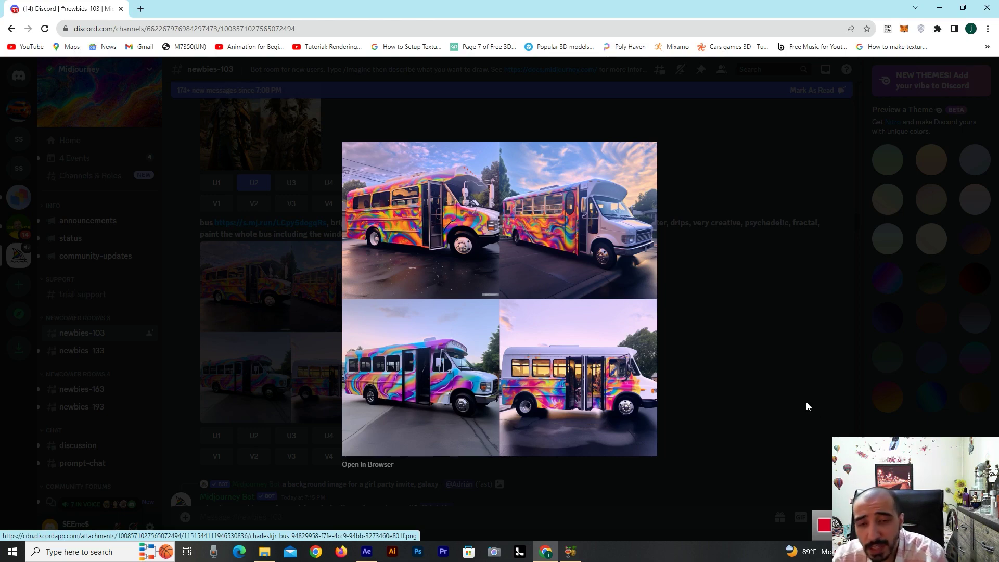
left_click(785, 404)
Step: Scroll to the galaxy party-invite Image #2, view it enlarged, close it, and scroll on
scroll(624, 373, "down", 5)
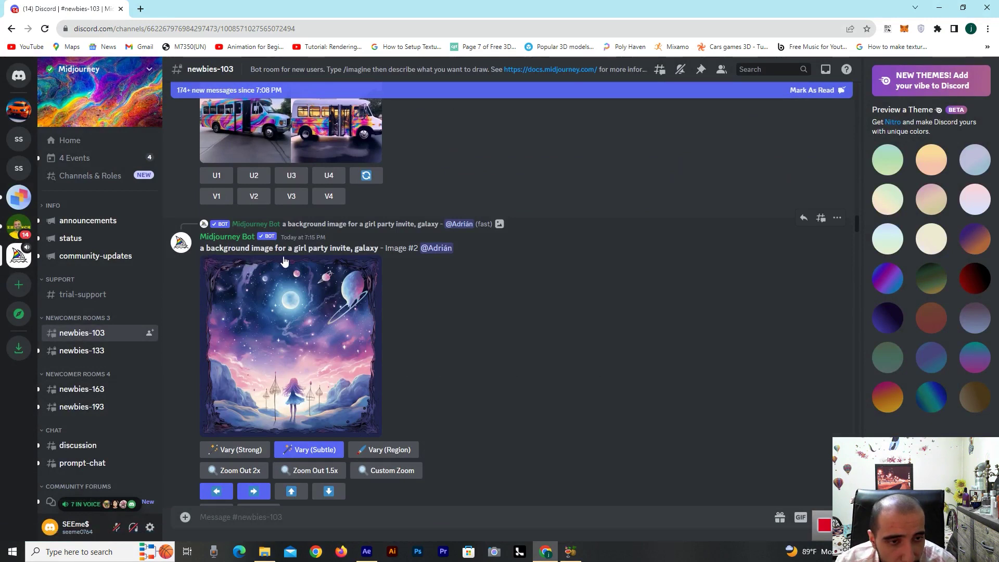
left_click(342, 319)
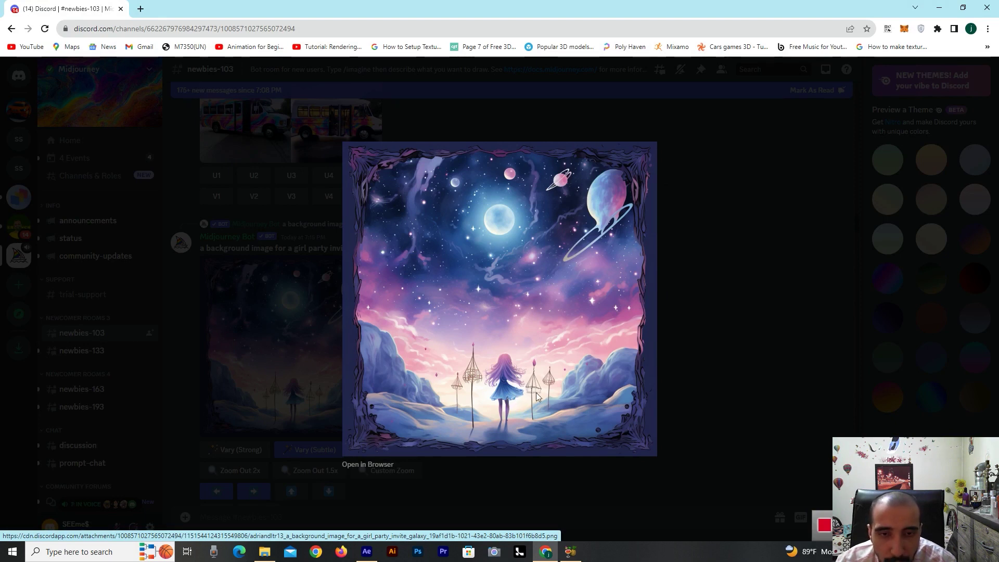
left_click(729, 354)
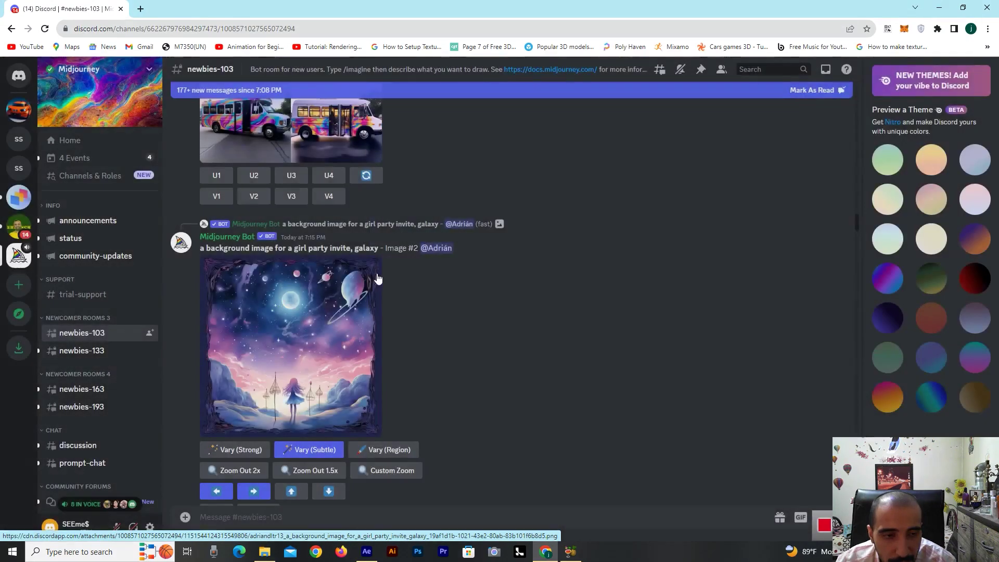
scroll(420, 338, "down", 2)
Step: Scroll down to the Captain America Variations (Strong) grid, view it enlarged, then close it
scroll(420, 338, "down", 1)
scroll(420, 338, "down", 1)
scroll(421, 338, "down", 1)
scroll(420, 338, "down", 1)
left_click(321, 375)
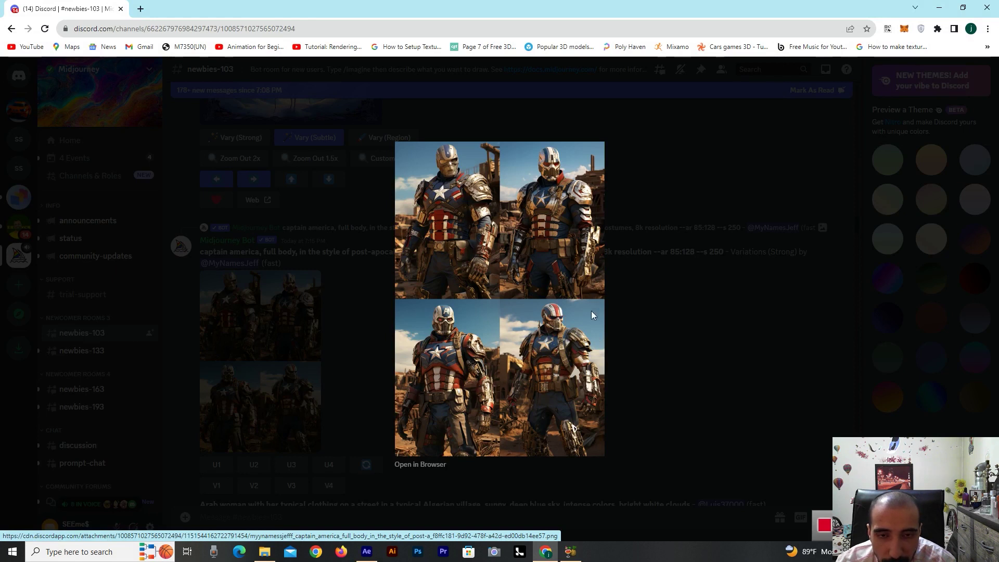
left_click(640, 365)
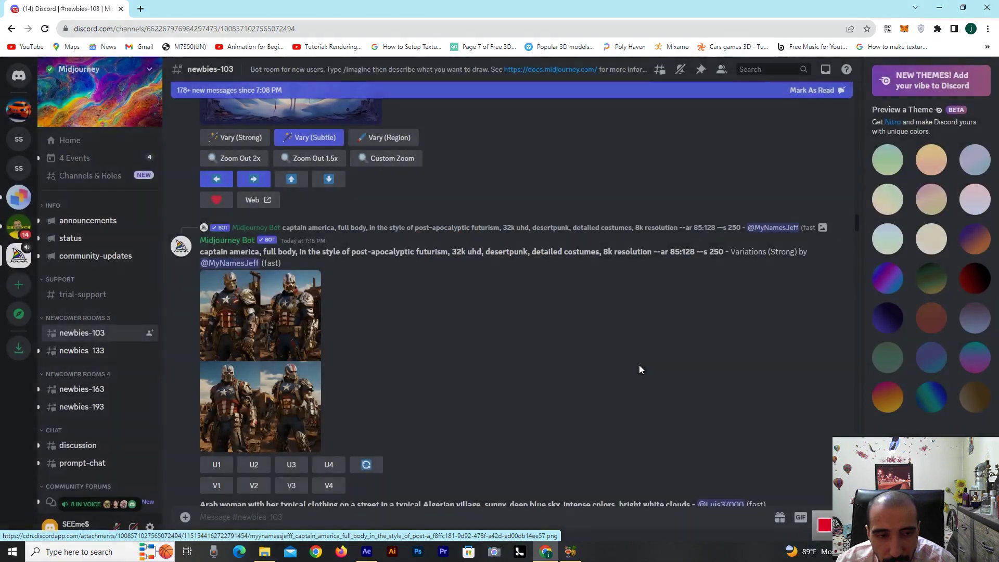